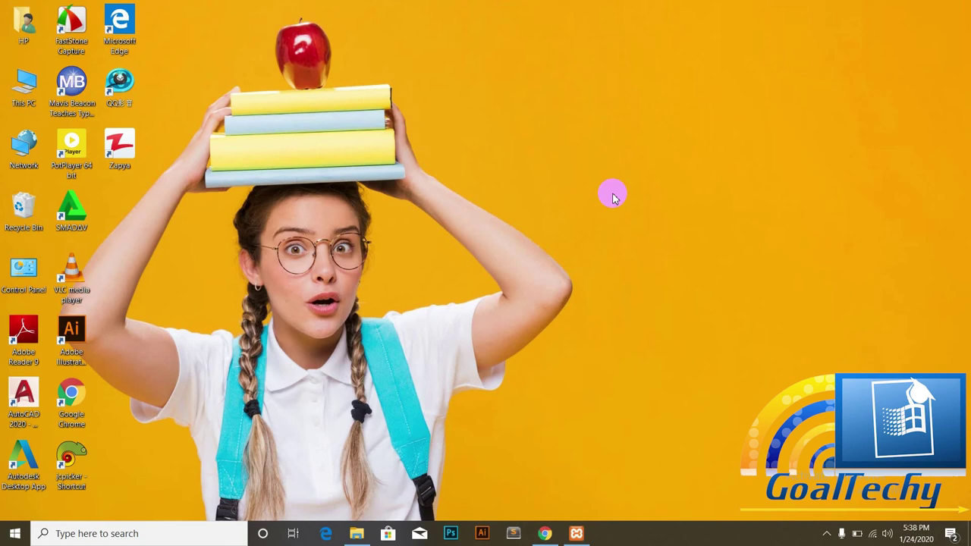
Step: Switch to Chrome and examine the site's front page alongside the list of WordPress pages
click(542, 535)
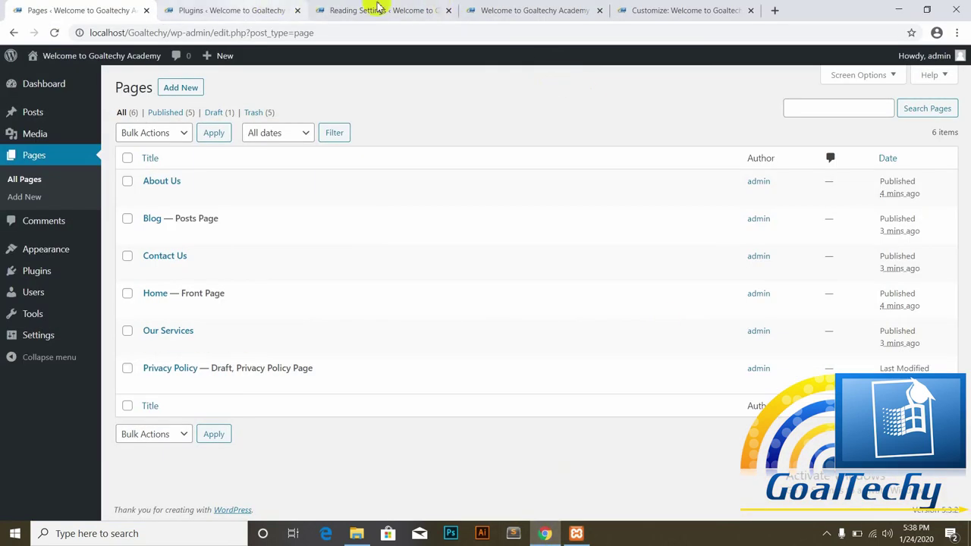
click(520, 9)
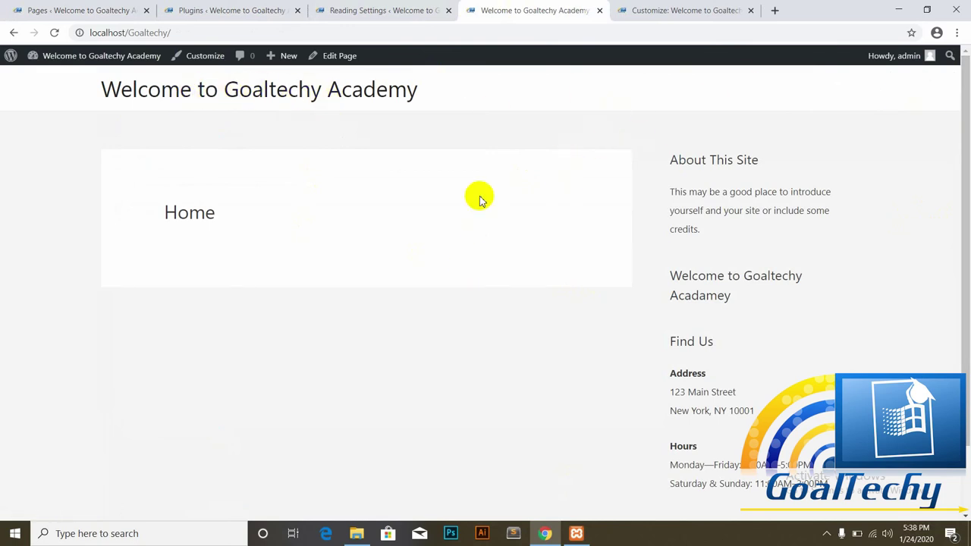
drag(965, 158, 968, 377)
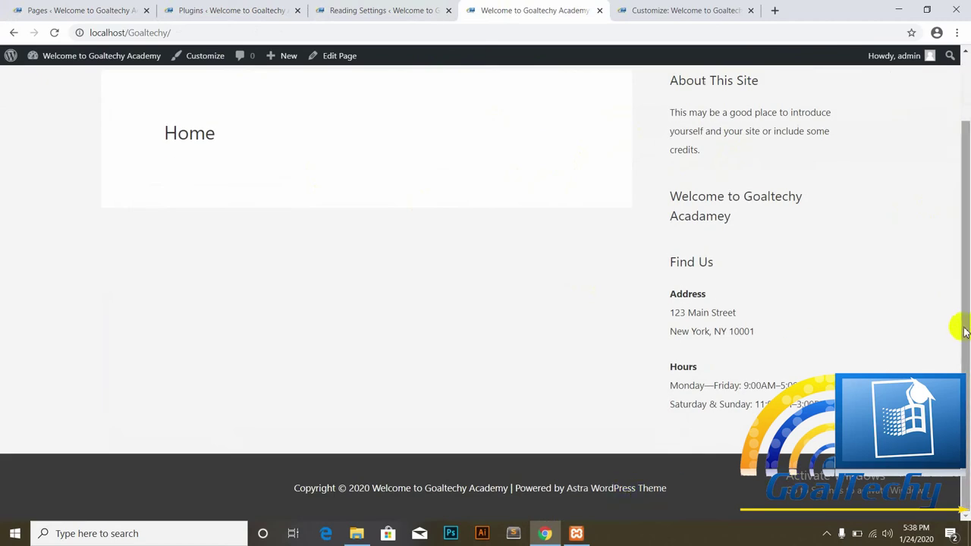
drag(965, 332, 960, 156)
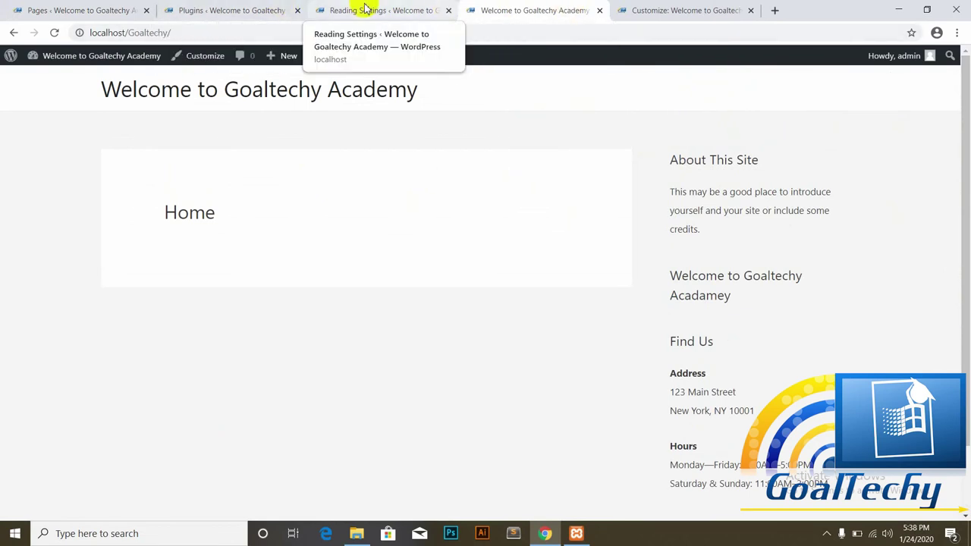
click(103, 7)
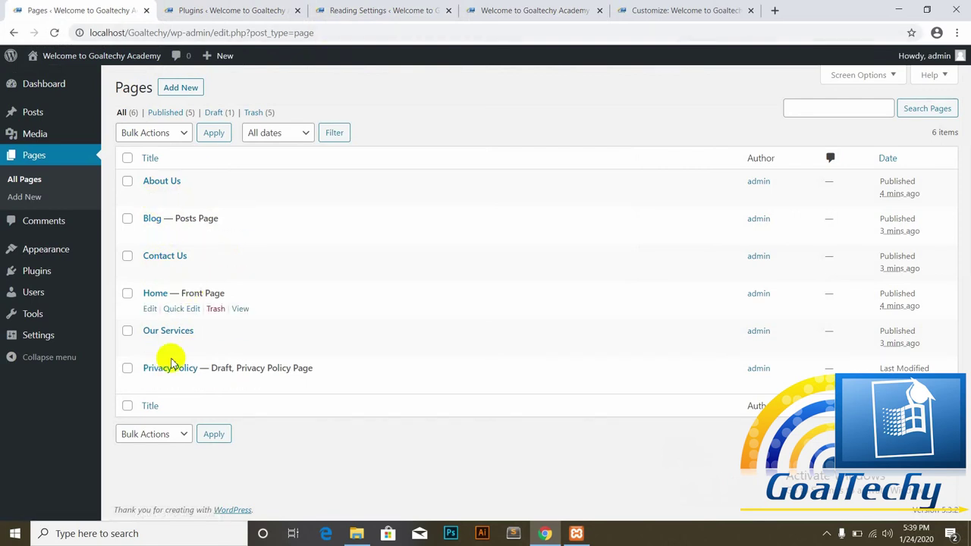
click(531, 7)
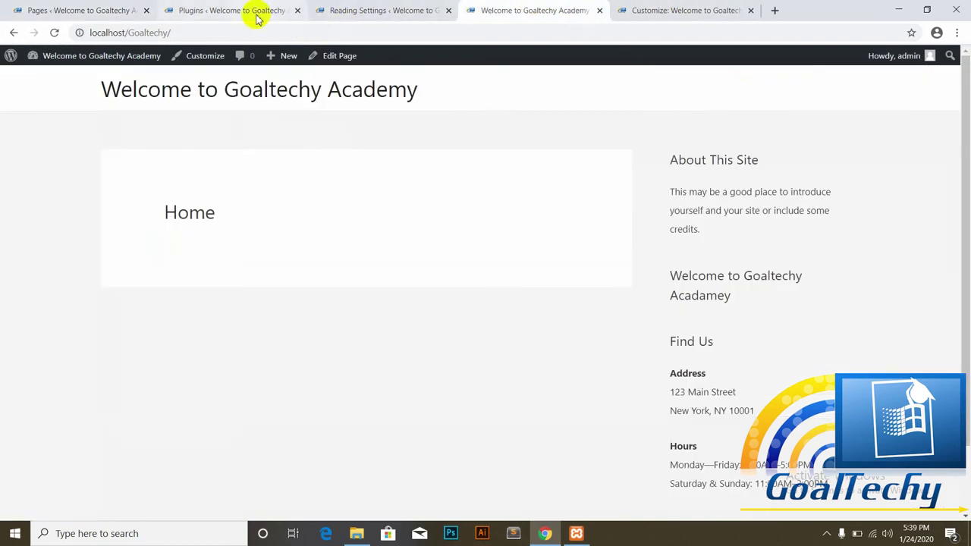
click(84, 7)
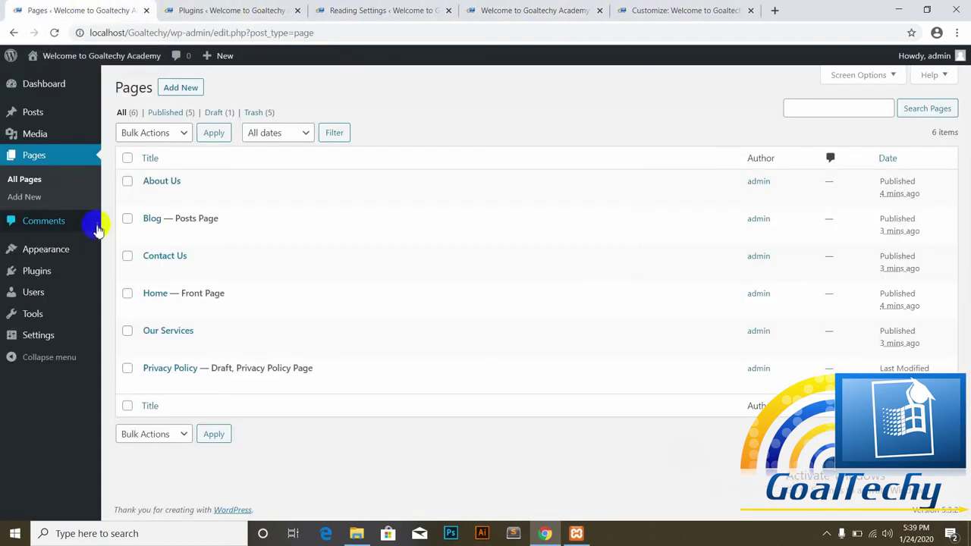
Step: Remove the invalid Contact, About, Blog and Sample Page items from the Primary menu and save it
mouse_move(70, 258)
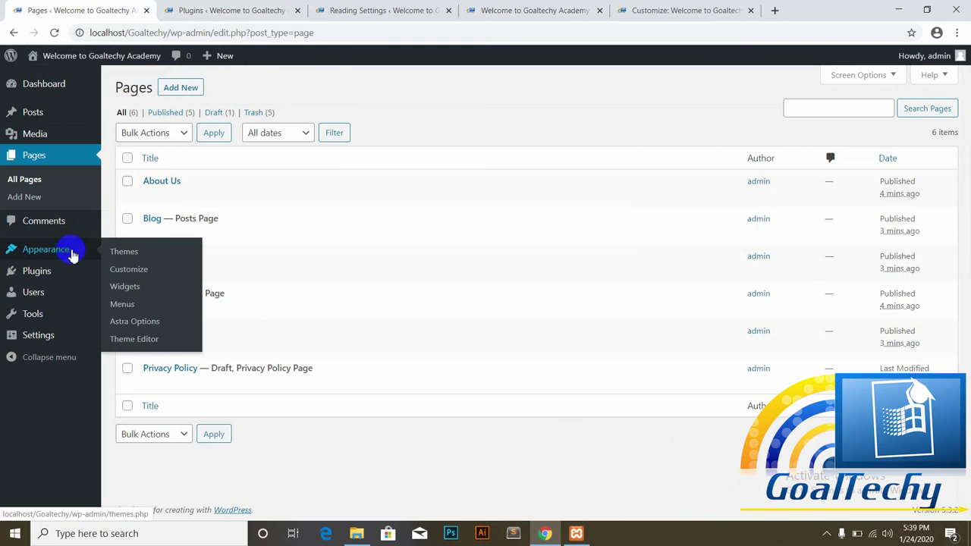
click(124, 311)
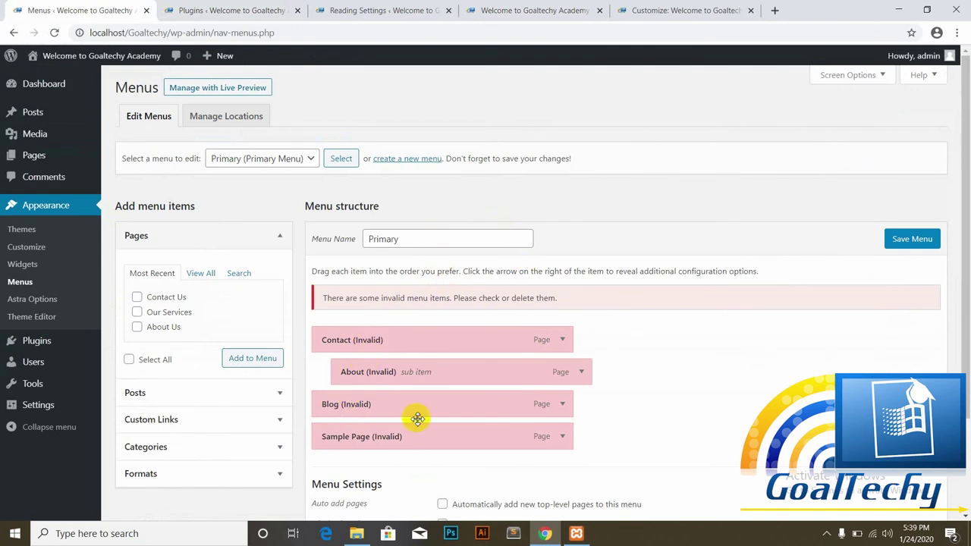
click(563, 340)
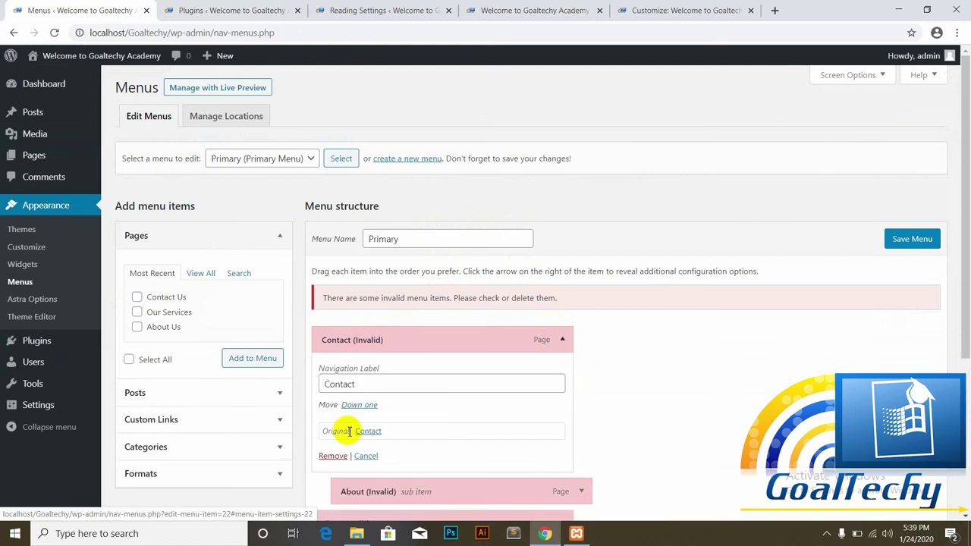
click(331, 456)
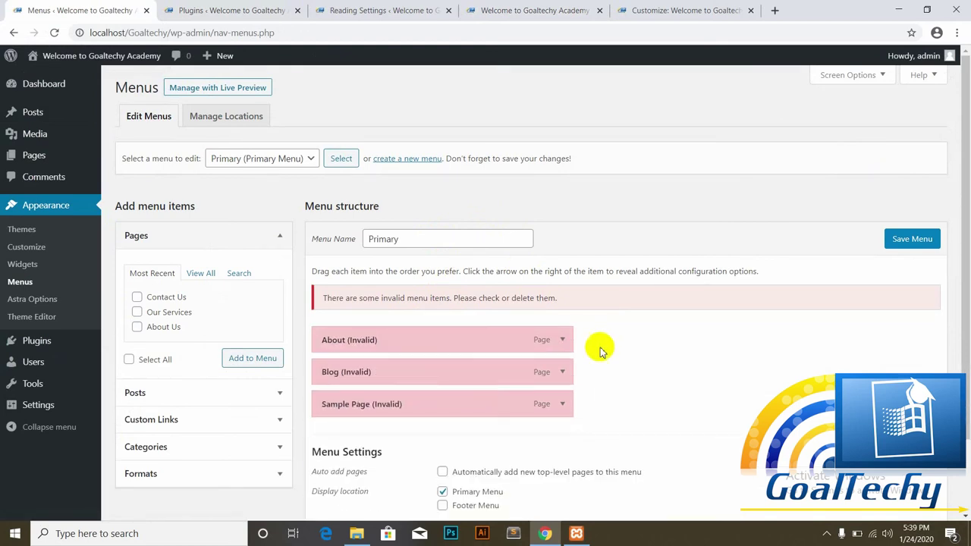
click(562, 340)
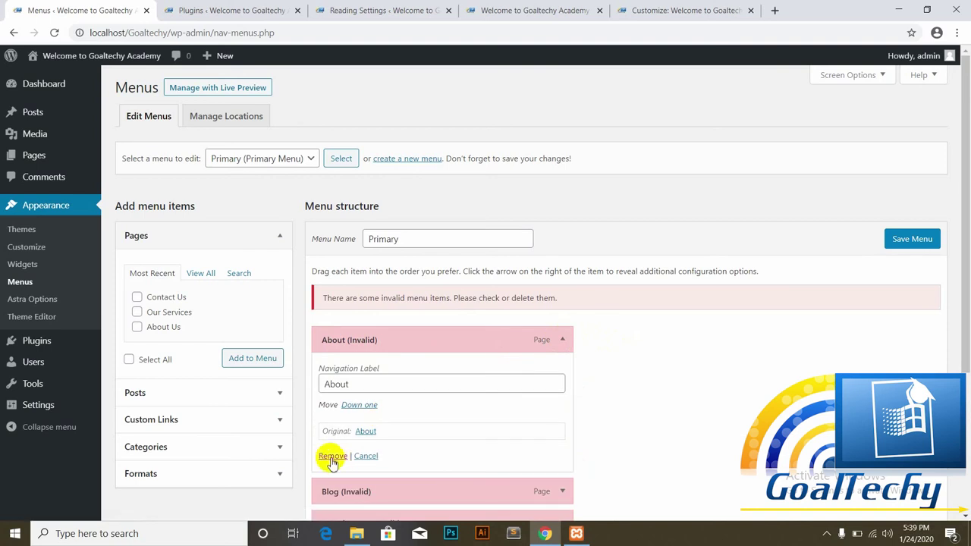
click(332, 456)
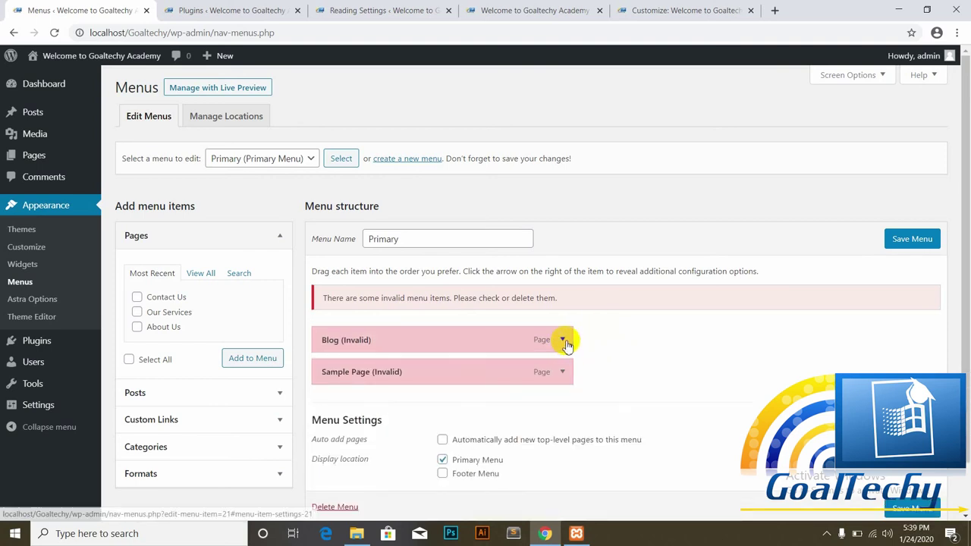
click(562, 341)
click(332, 456)
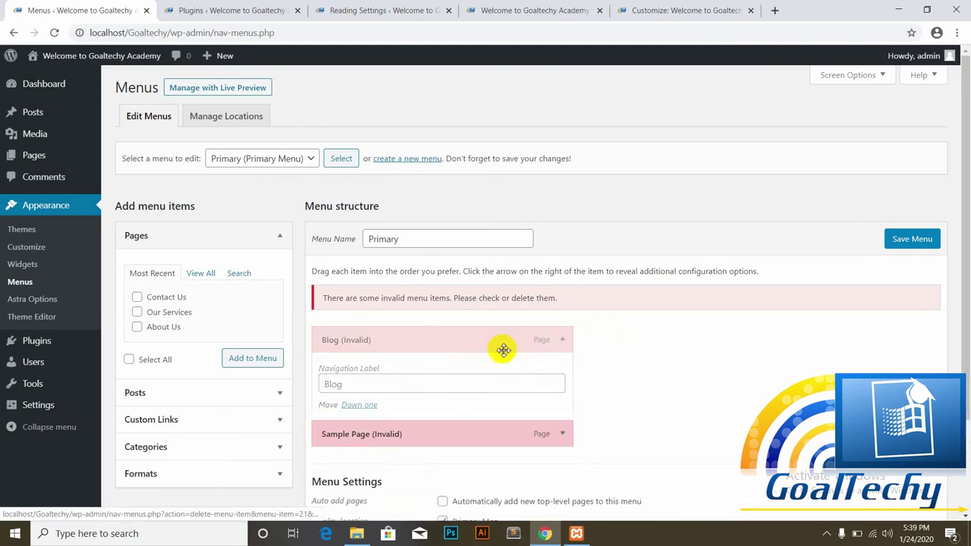
click(562, 341)
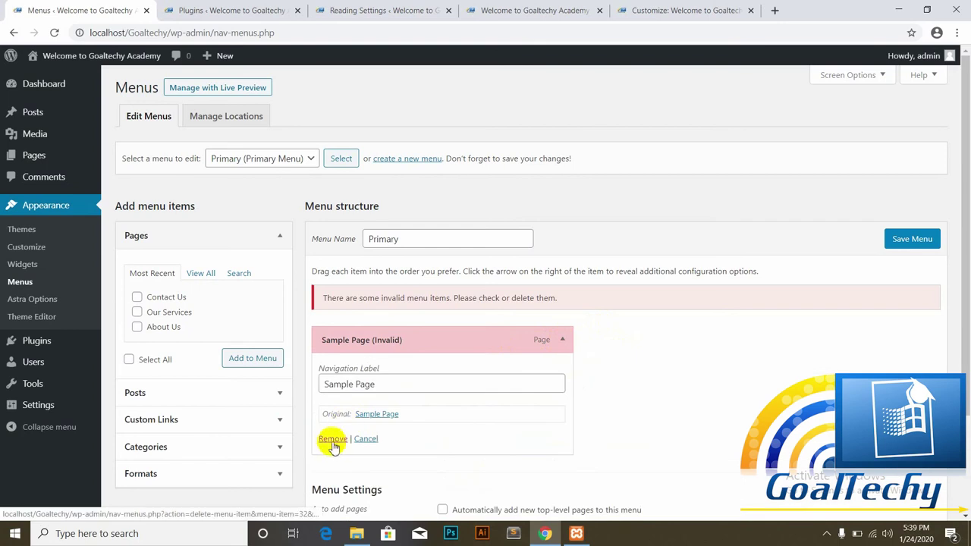
click(332, 440)
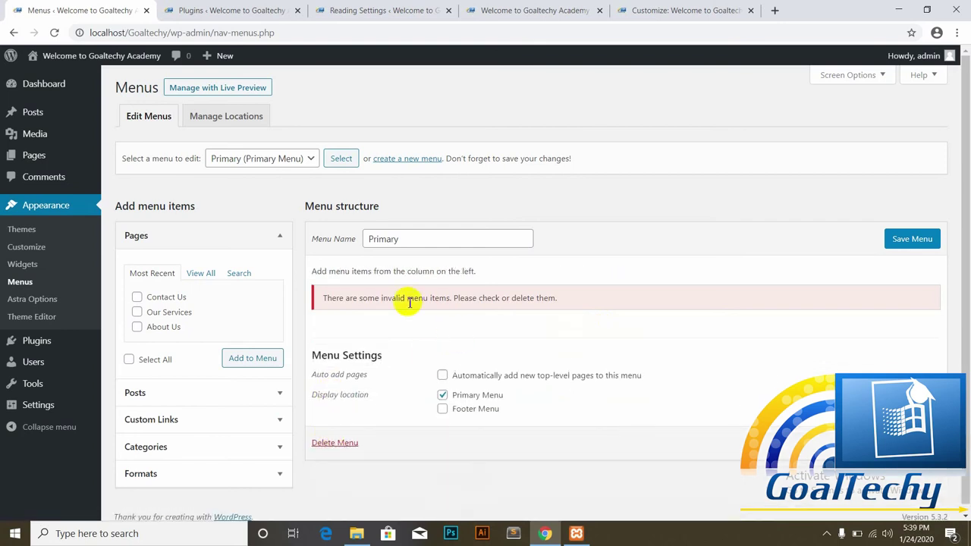
click(912, 239)
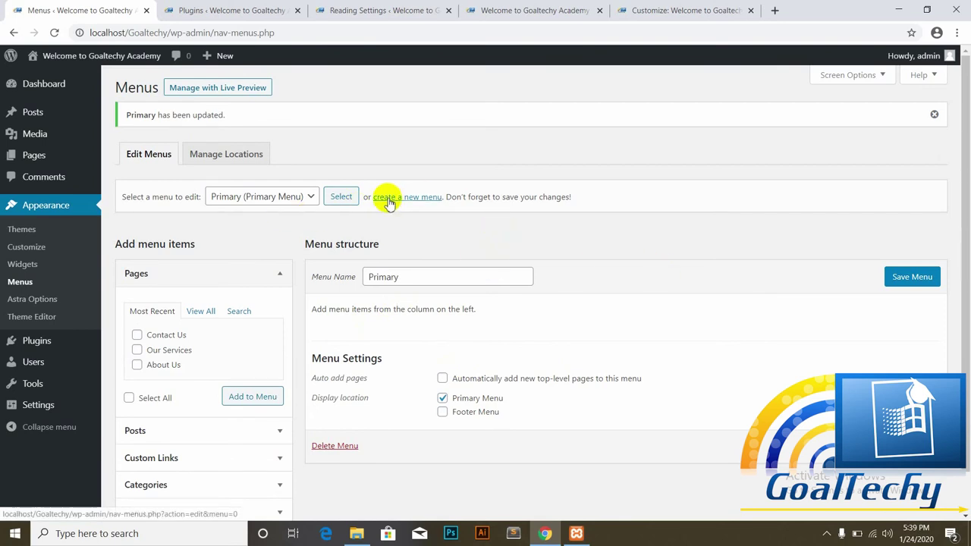
Step: Create a new navigation menu named Main Menu
click(309, 198)
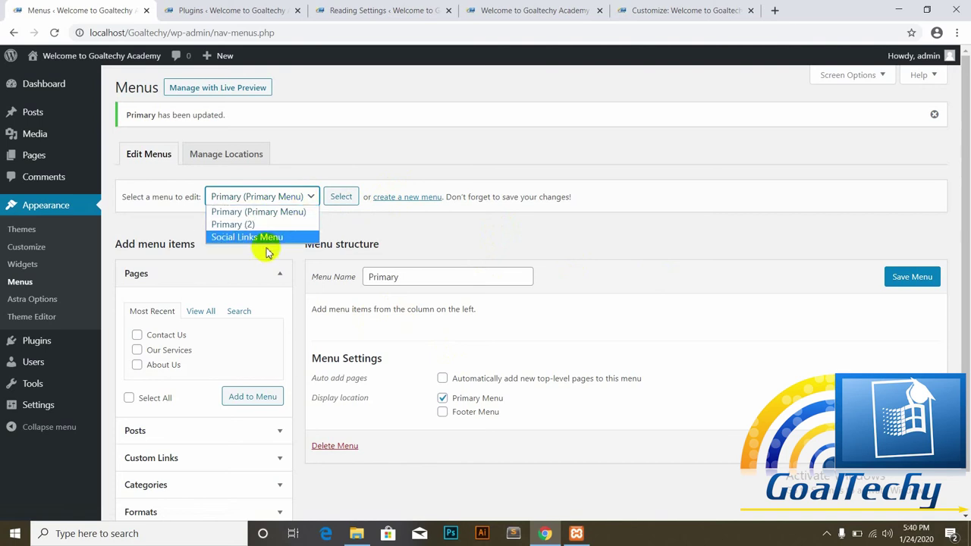
click(435, 259)
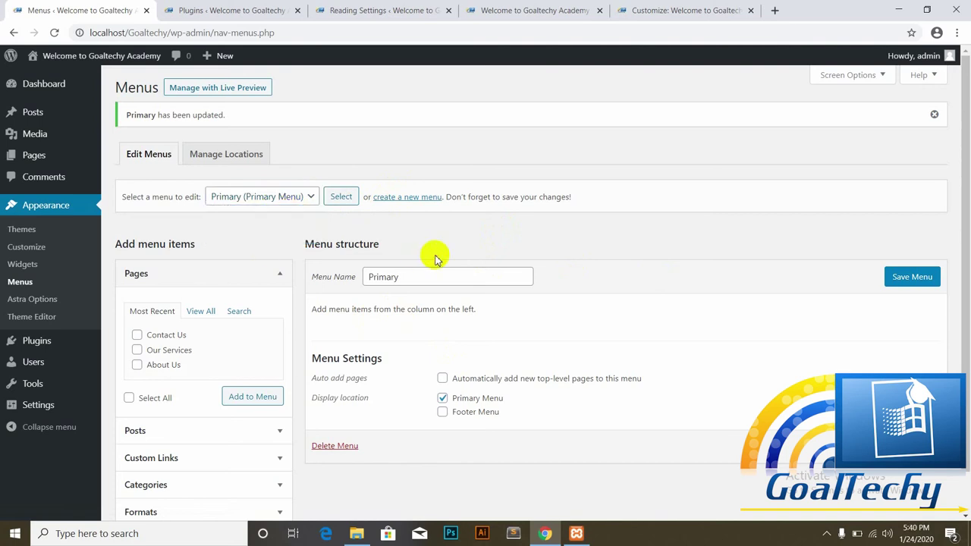
click(408, 199)
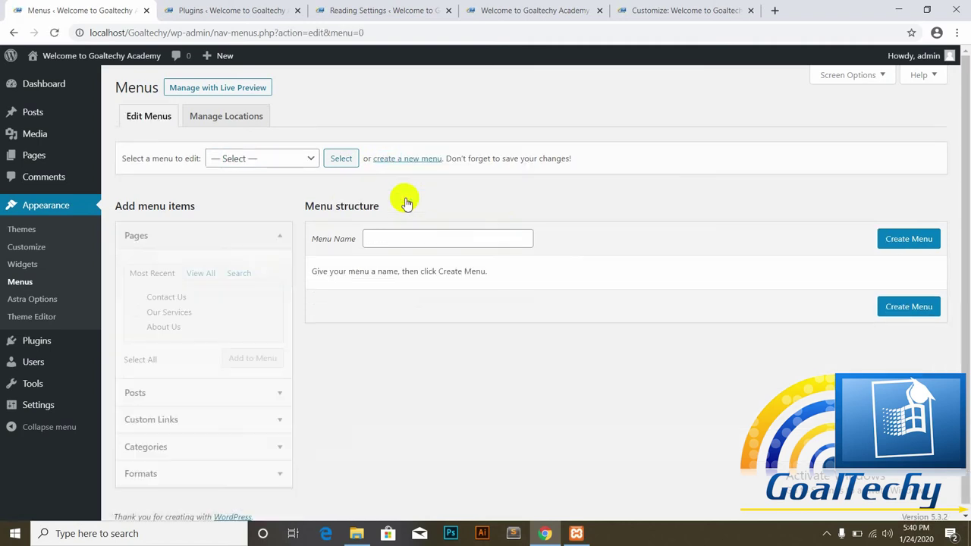
click(374, 238)
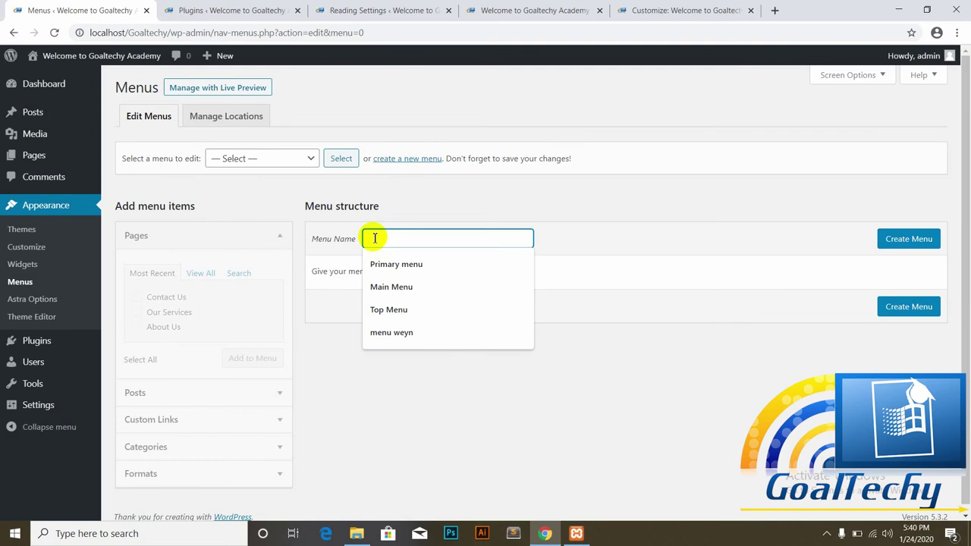
text(Main Menu)
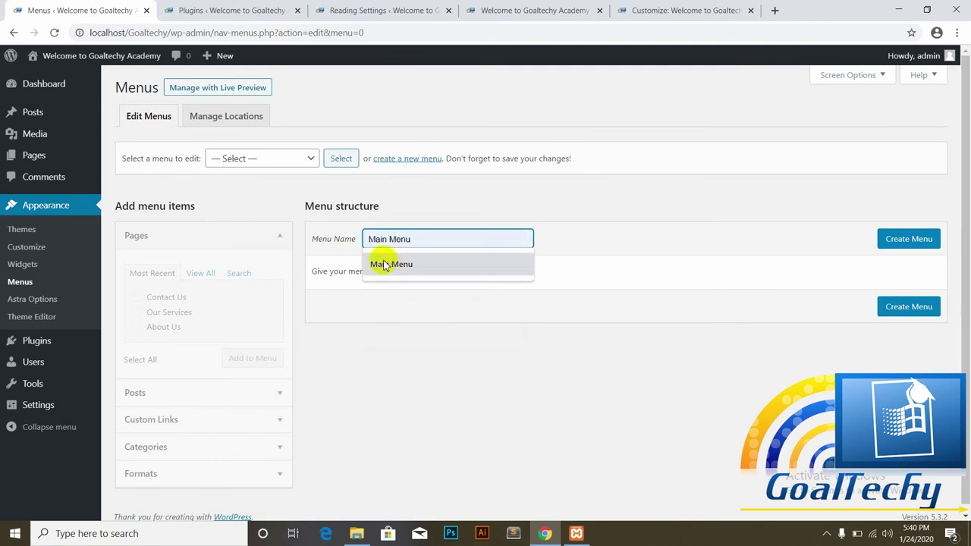
click(385, 264)
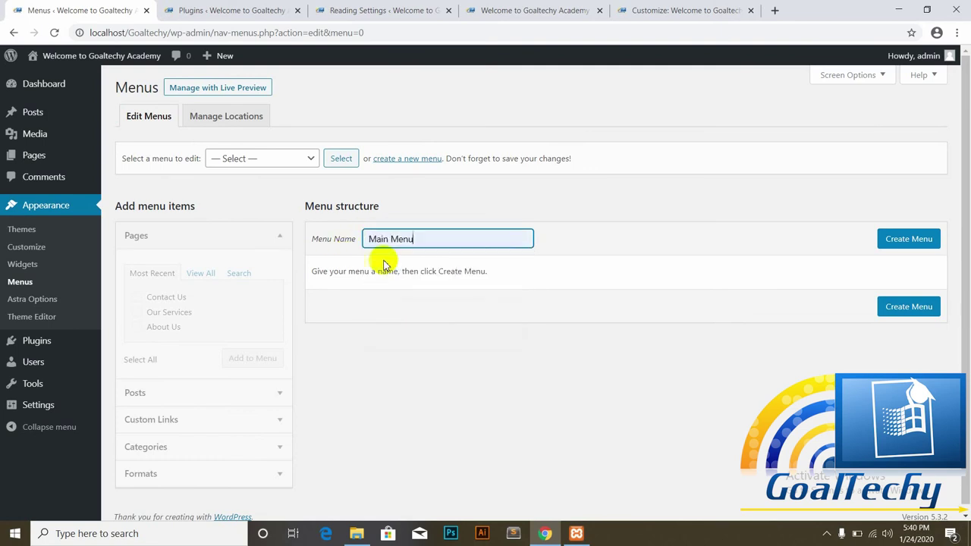
click(901, 239)
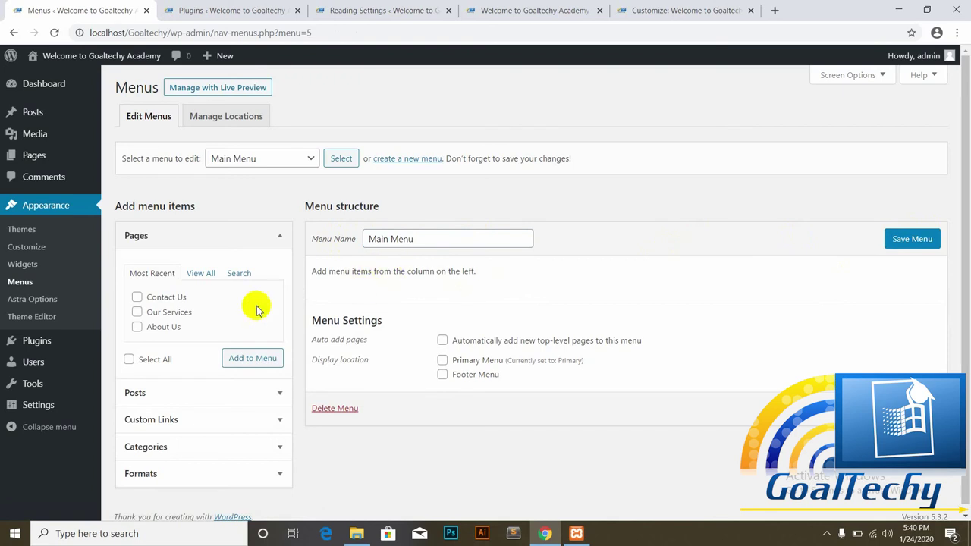
Step: Add all the pages, Home, Blog, About Us, Contact Us and Our Services, to the Main Menu
click(200, 275)
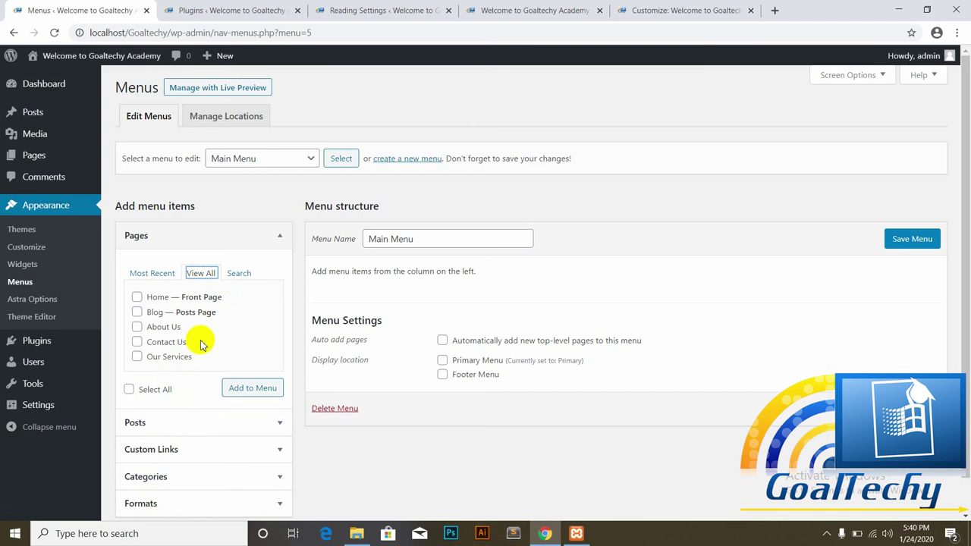
click(158, 273)
click(208, 275)
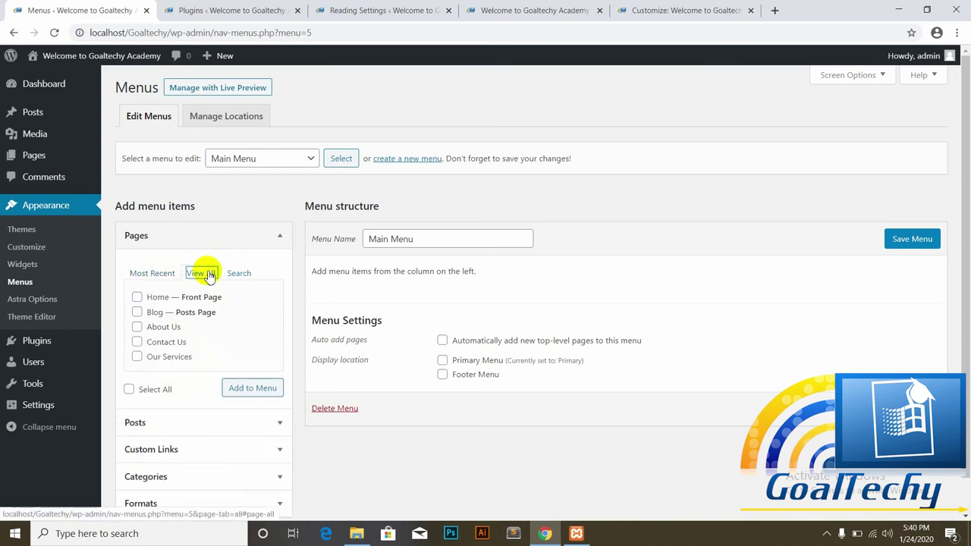
click(130, 390)
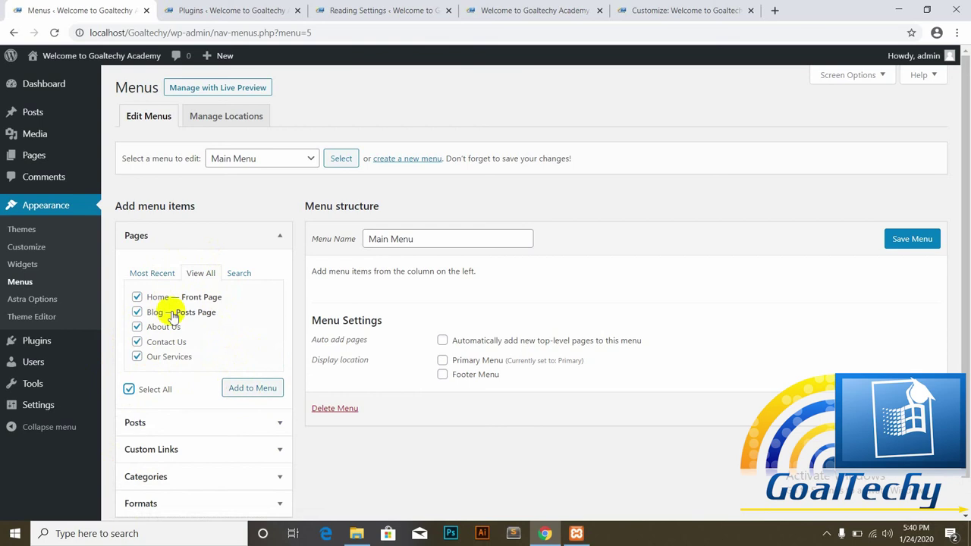
click(253, 390)
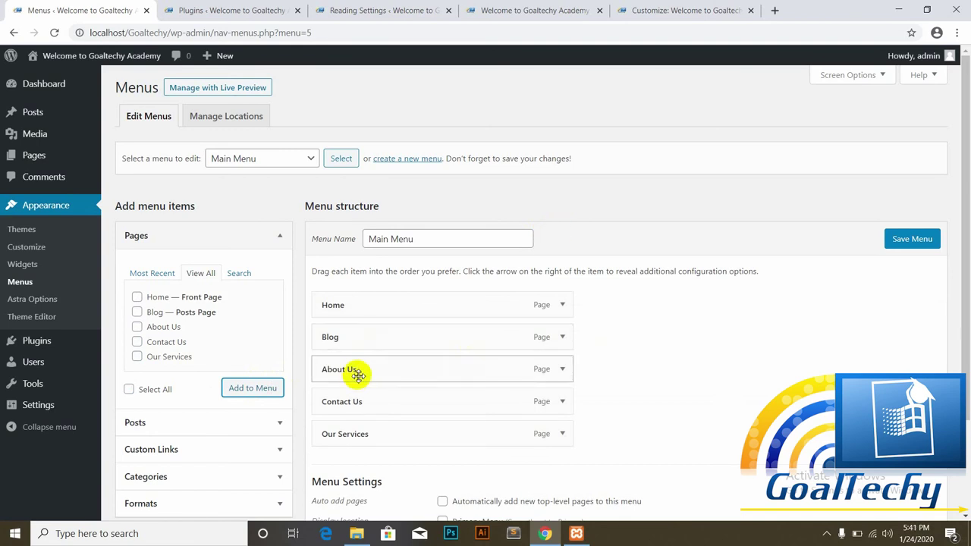
Step: Reorder the Main Menu as Home, About Us, Blog, Our Services, Contact Us, and save it
drag(358, 376, 354, 343)
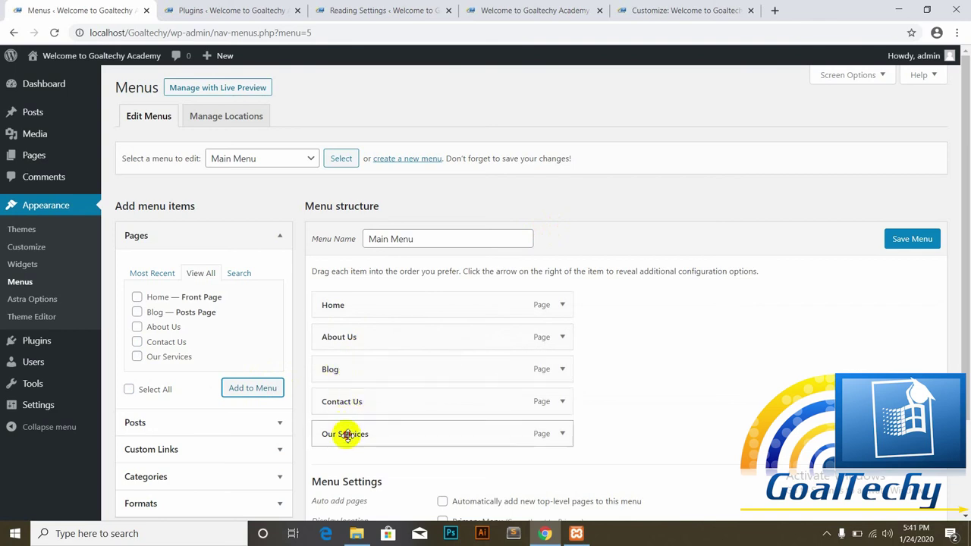
drag(345, 434, 347, 401)
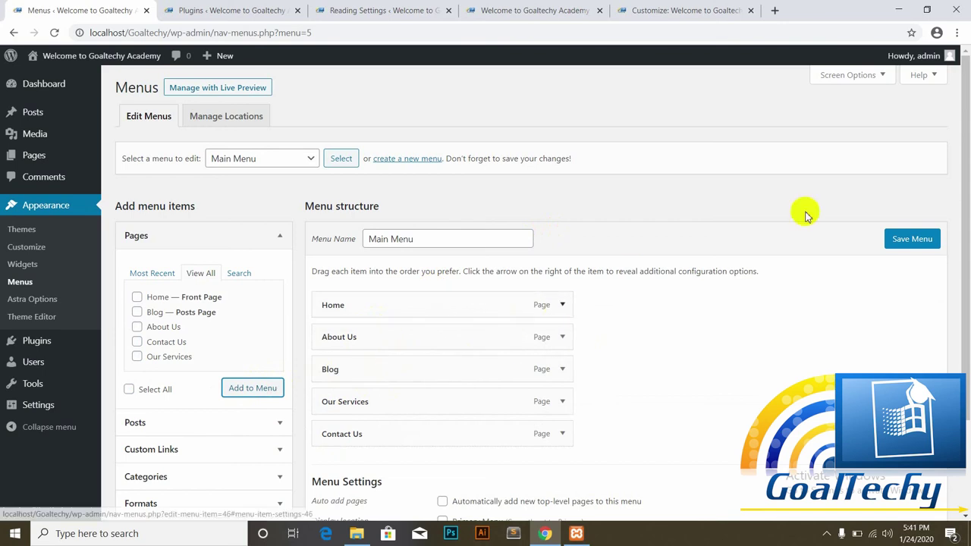
click(910, 238)
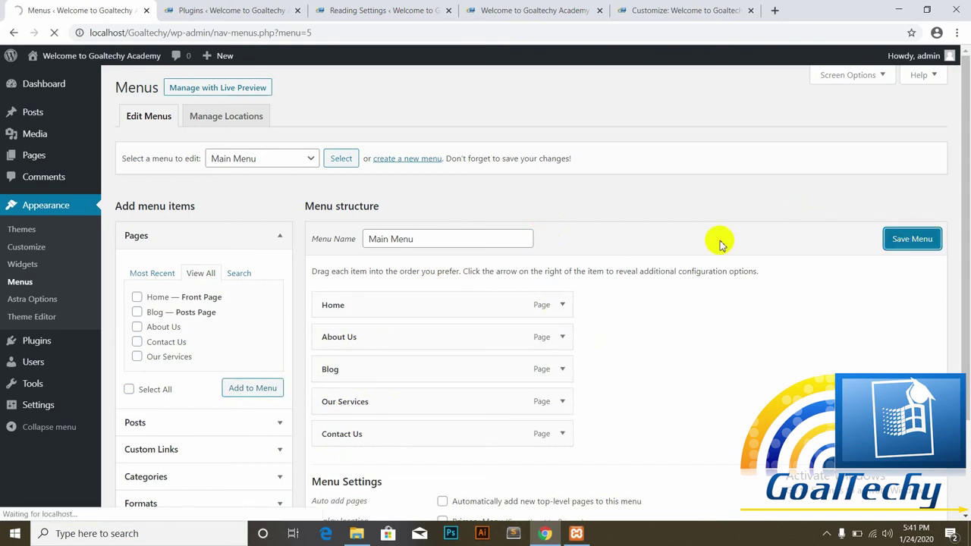
Step: Review the Main Menu's display location settings, and reload the site's front page to check for the navigation menu
scroll(967, 227, down, 1)
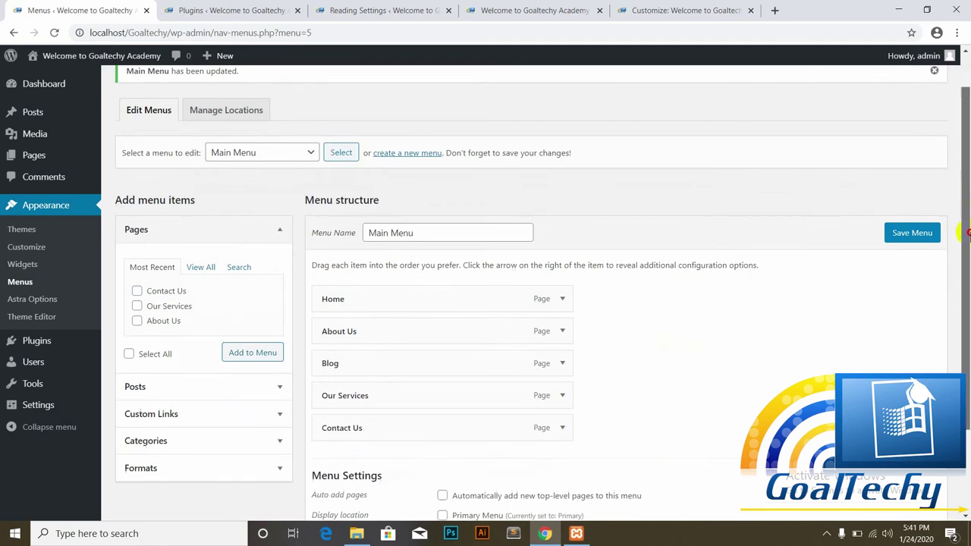
scroll(967, 235, down, 3)
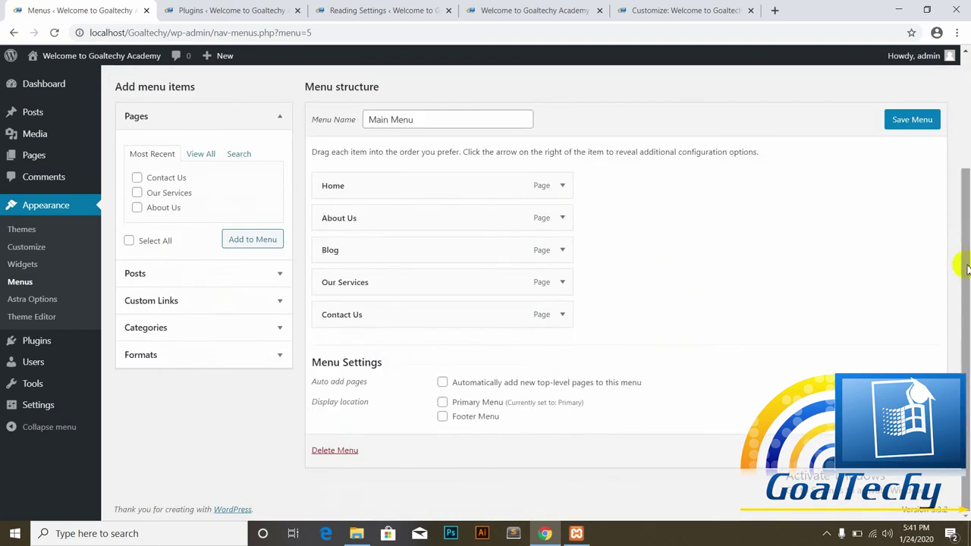
drag(958, 271, 959, 246)
click(513, 9)
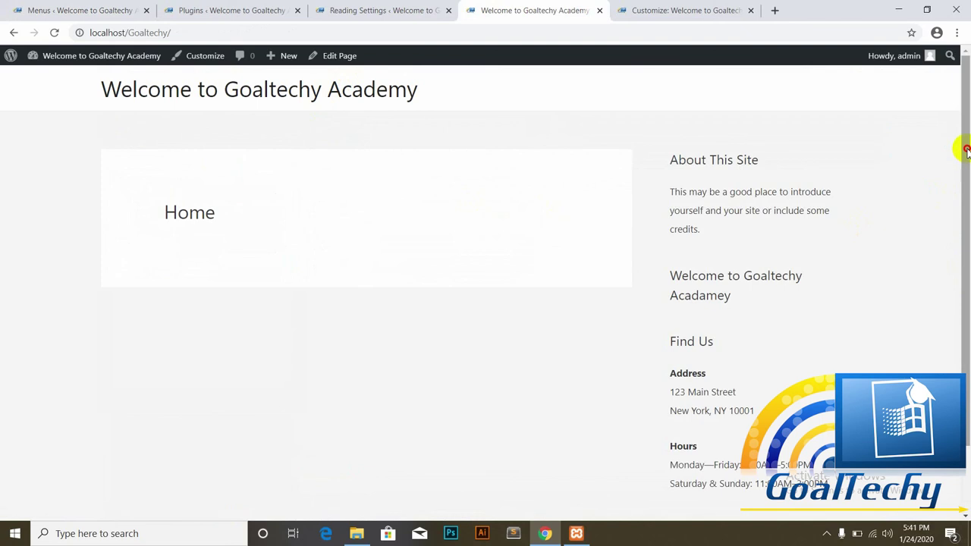
click(54, 32)
drag(969, 190, 969, 348)
drag(966, 251, 959, 119)
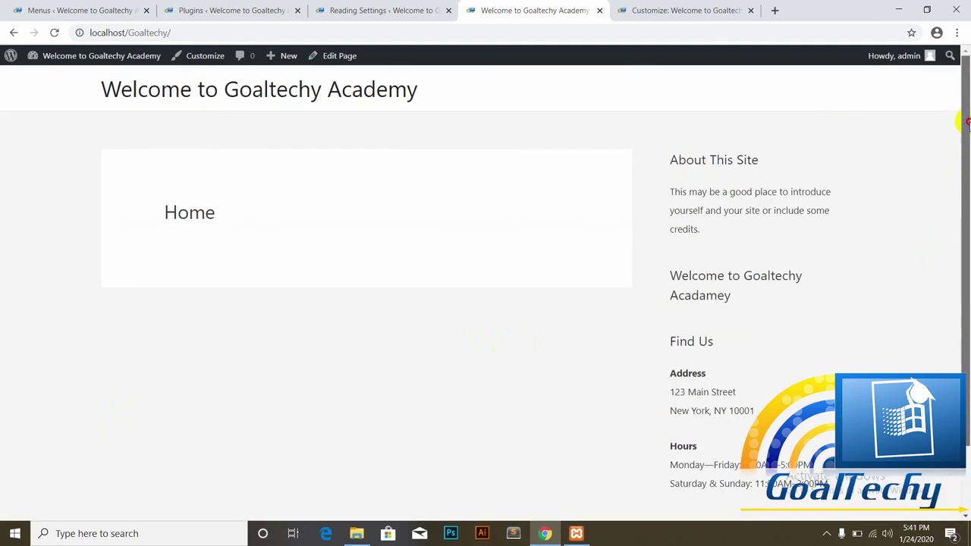
Step: Compare the Main Menu's Primary Menu and Footer Menu display location options with the header and footer areas of the site's front page
click(76, 10)
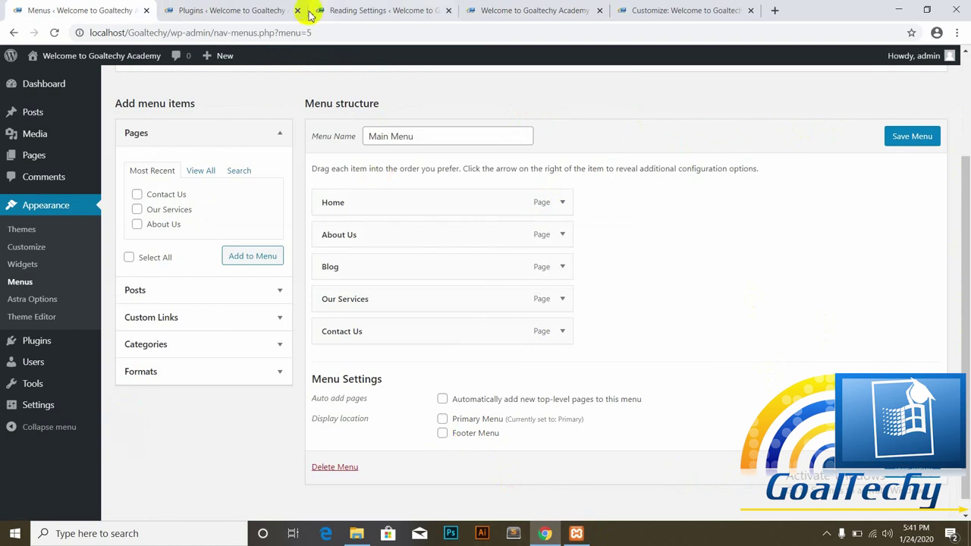
click(465, 7)
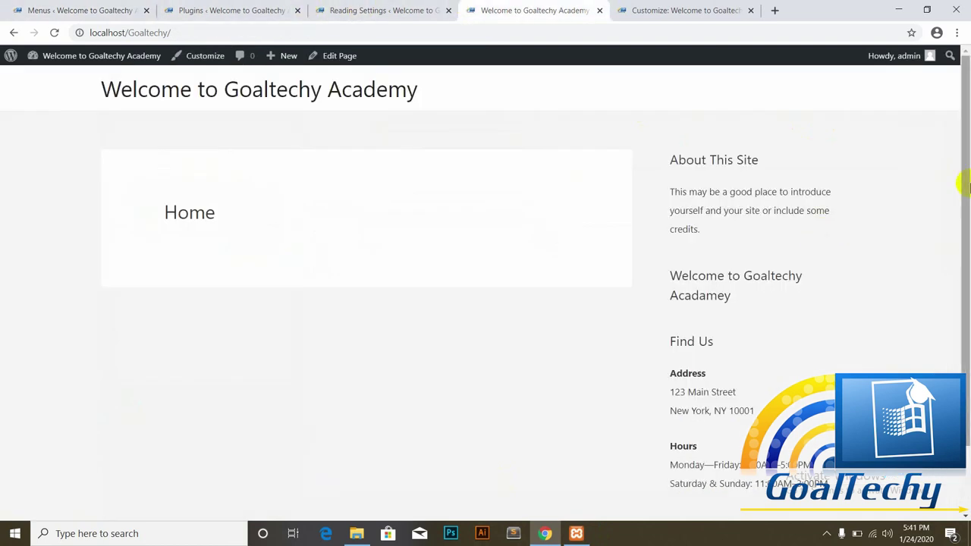
scroll(968, 213, down, 2)
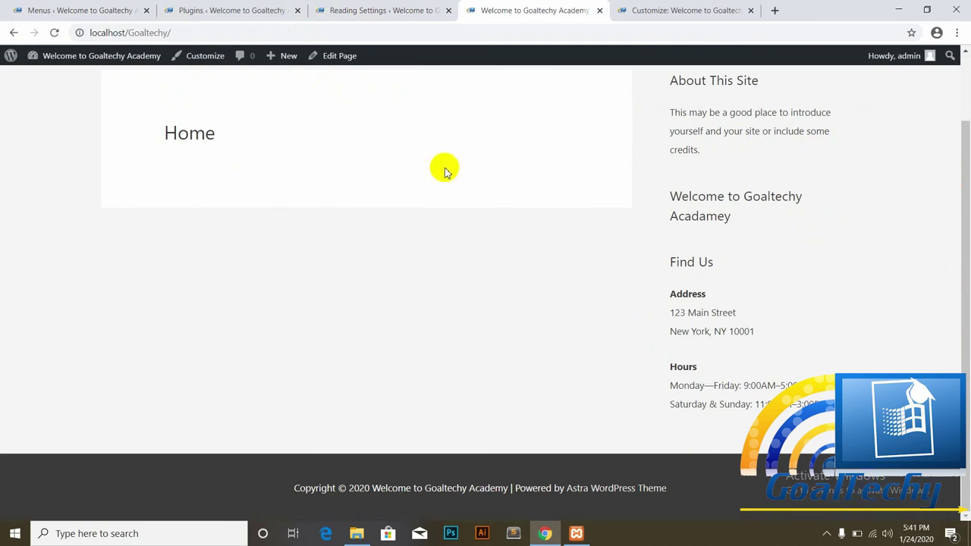
click(80, 7)
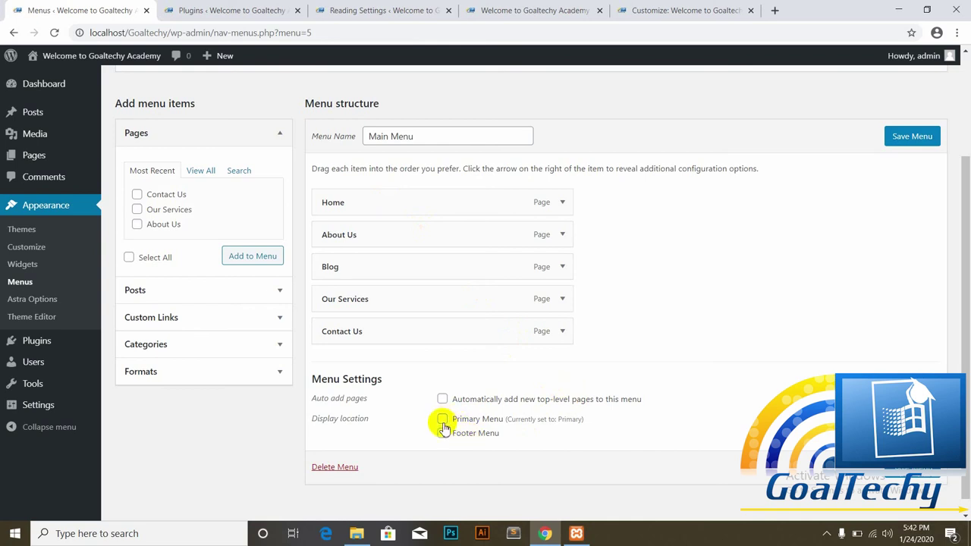
click(522, 7)
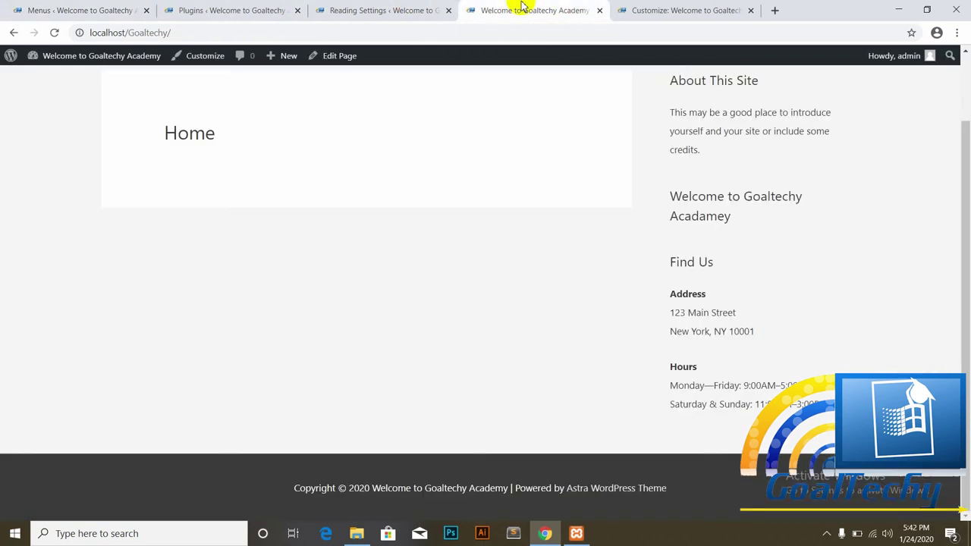
drag(966, 219, 961, 91)
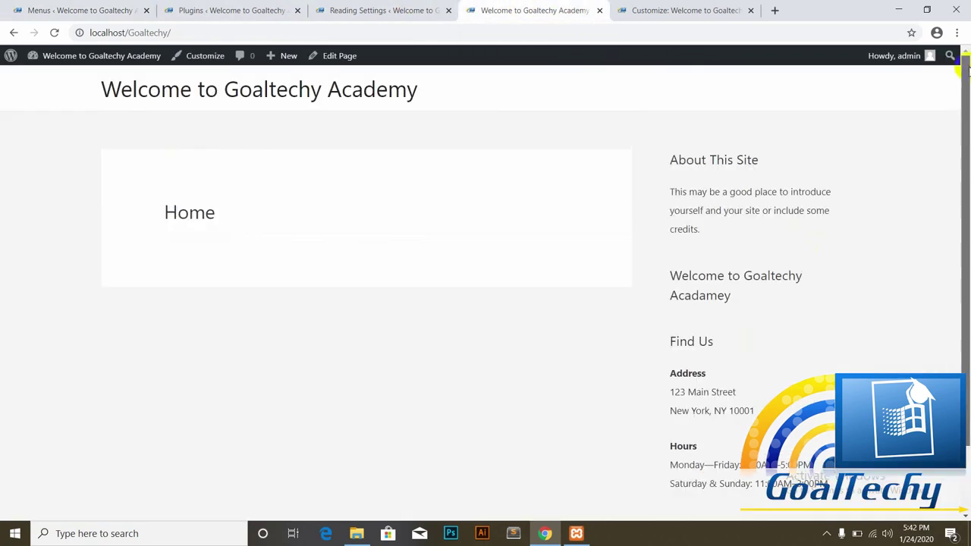
Step: Assign the Main Menu to the Primary Menu display location and save the menu
click(70, 8)
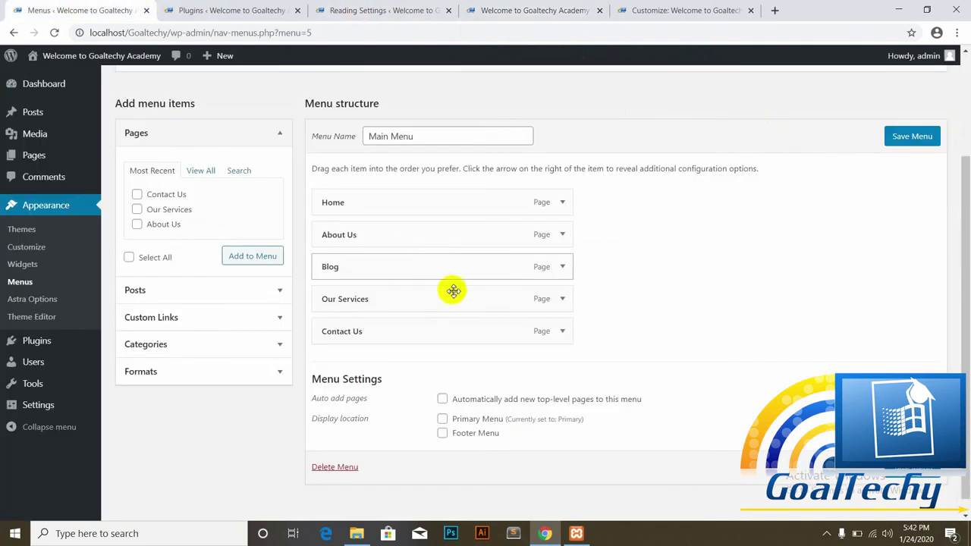
click(442, 419)
click(907, 138)
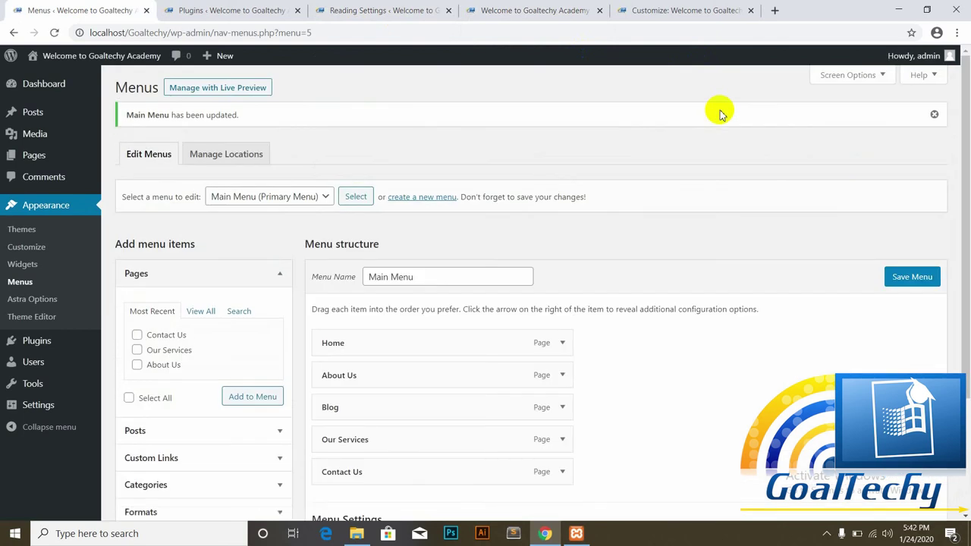
Step: Reload the site's front page and test the header navigation links, including About Us and Blog, then minimize the browser
click(544, 9)
click(54, 32)
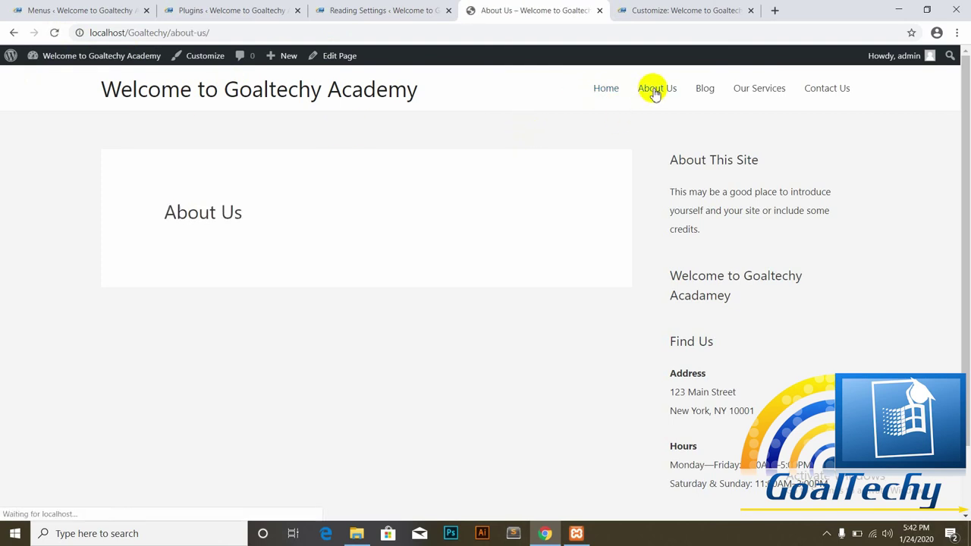
click(703, 91)
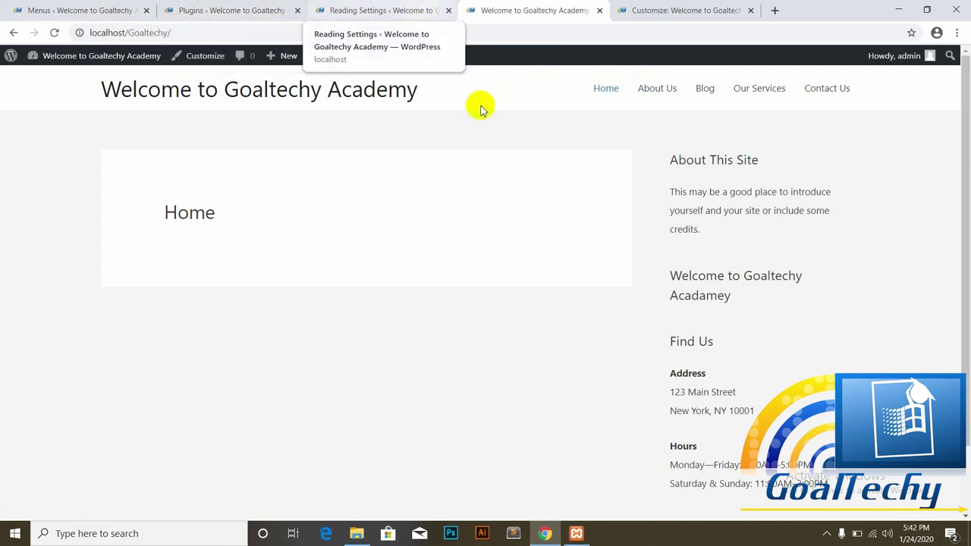
click(901, 9)
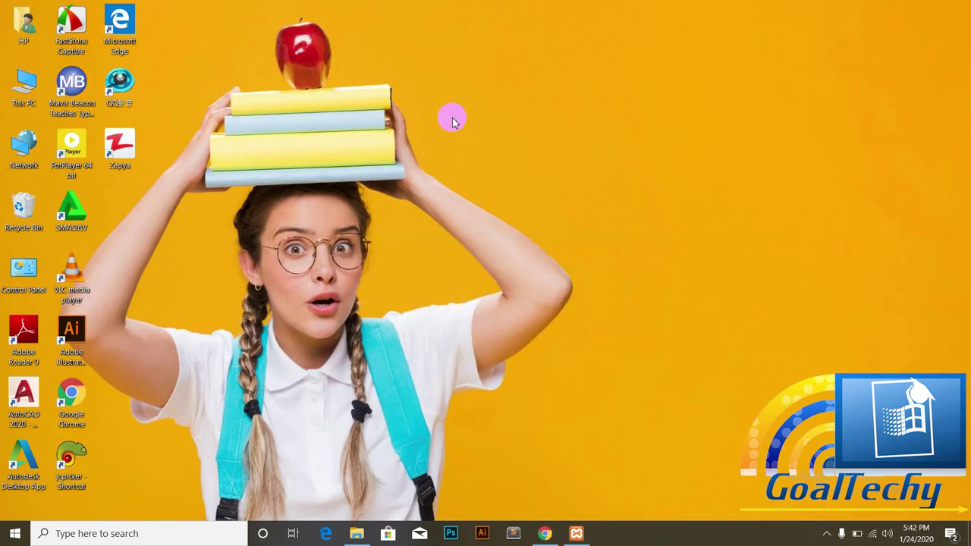